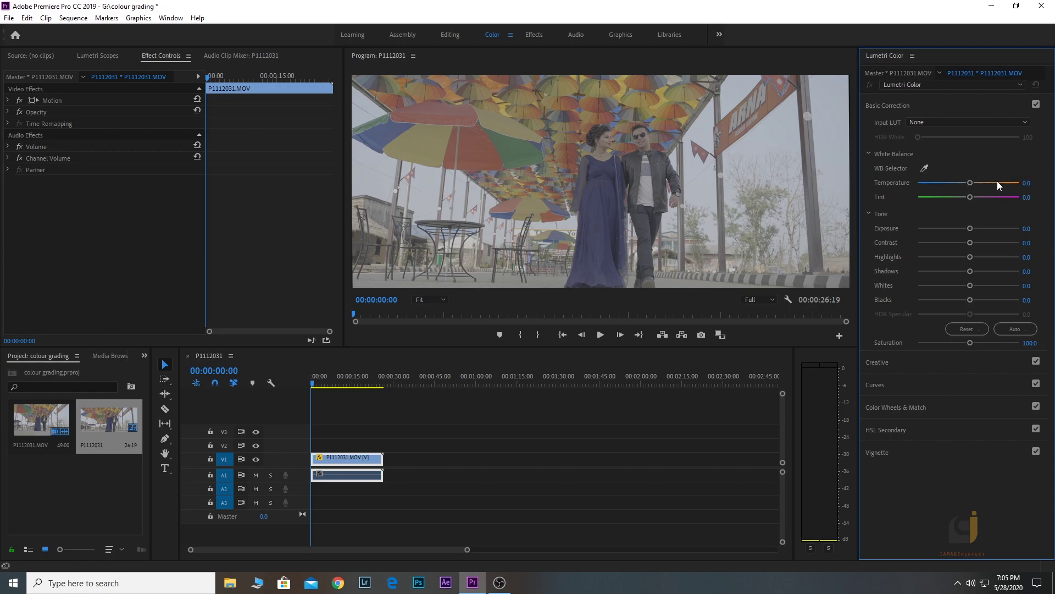
Step: In Basic Correction, set Temperature to 9.2, Contrast to 62.2, Shadows to -4.9 and Blacks to -9.2
{"action": "left_click_drag", "start_coordinate": [971, 182], "coordinate": [973, 184]}
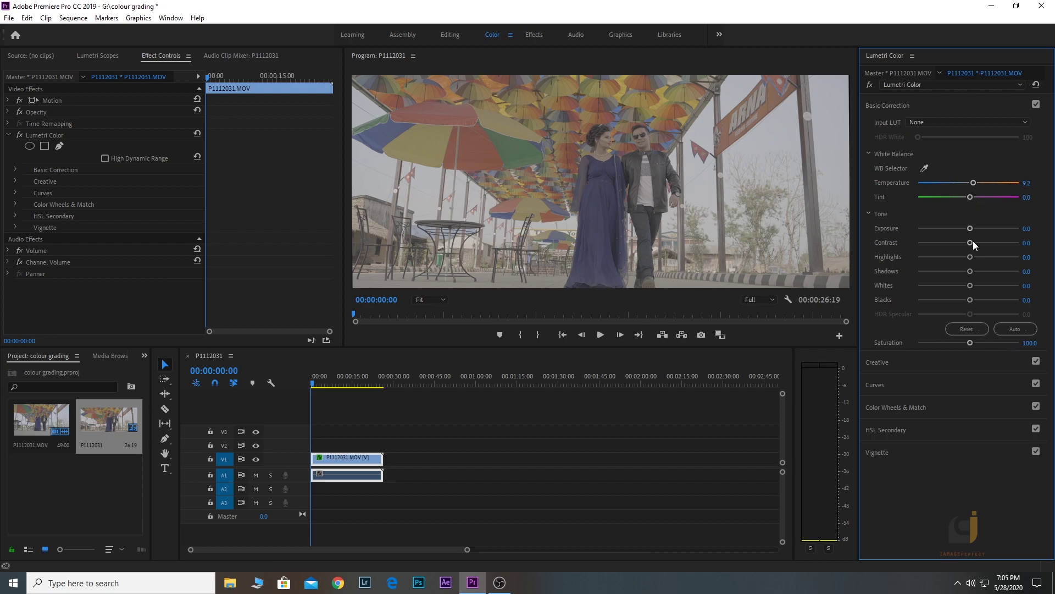
{"action": "left_click_drag", "start_coordinate": [971, 242], "coordinate": [974, 242]}
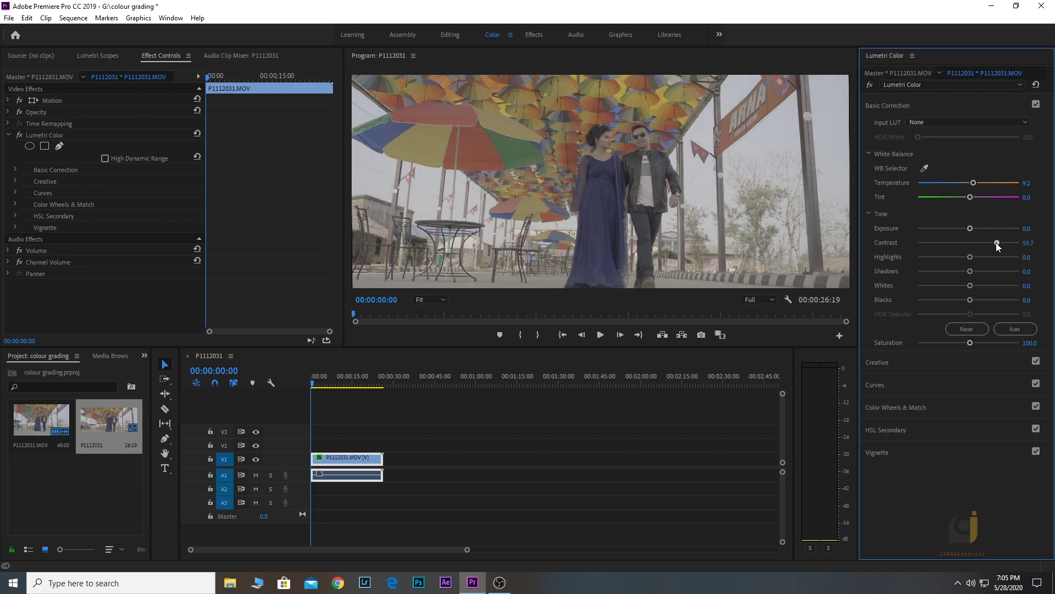
{"action": "left_click_drag", "start_coordinate": [999, 242], "coordinate": [1000, 242]}
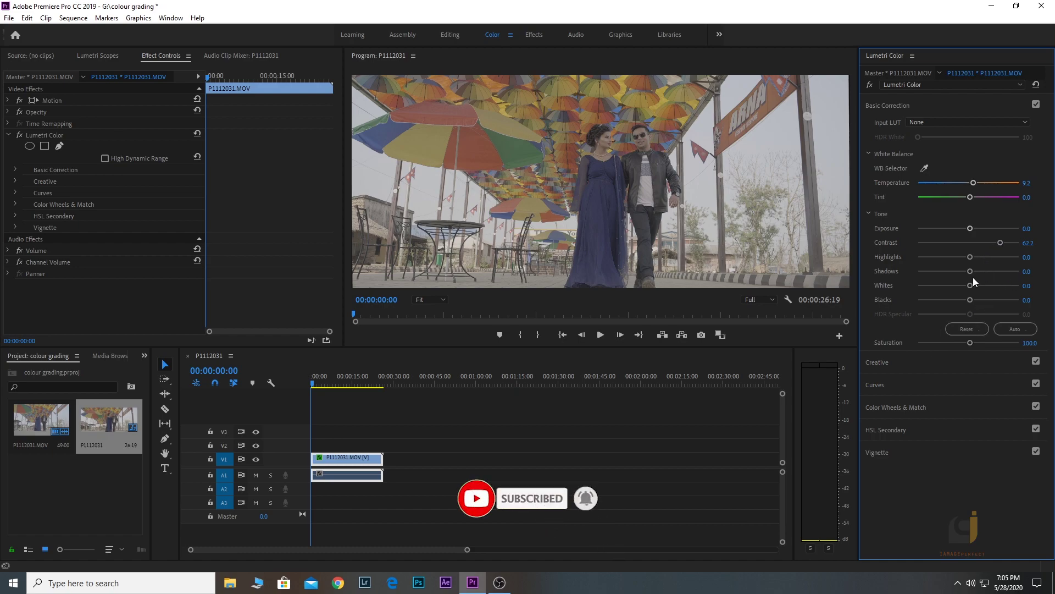
{"action": "left_click_drag", "start_coordinate": [970, 275], "coordinate": [969, 275]}
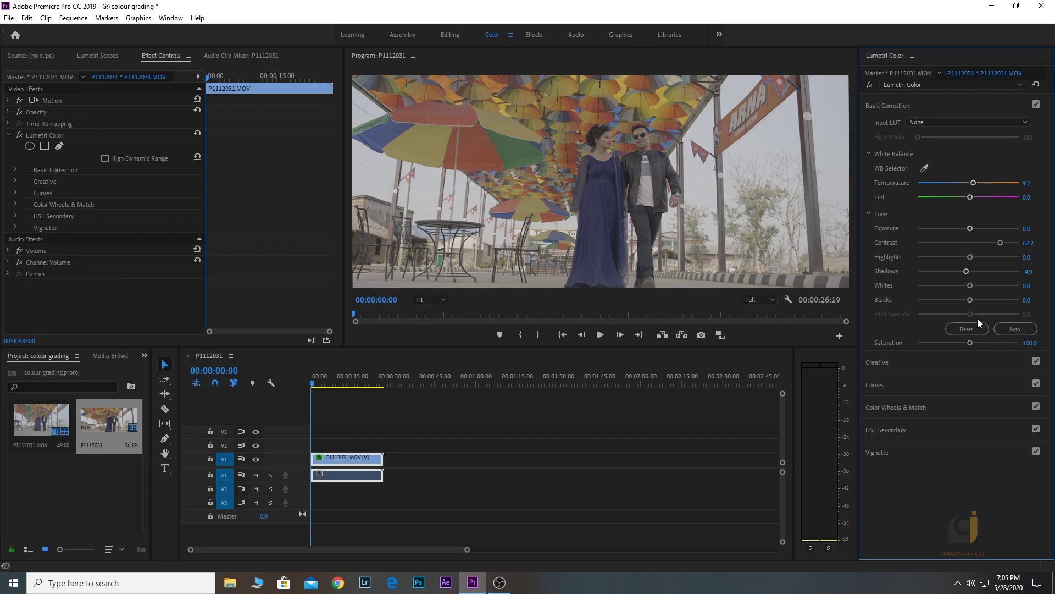
{"action": "left_click_drag", "start_coordinate": [970, 300], "coordinate": [963, 305]}
Step: In the Creative section, raise Faded Film to 26.5 and Sharpen to 18.9
{"action": "left_click", "coordinate": [933, 360]}
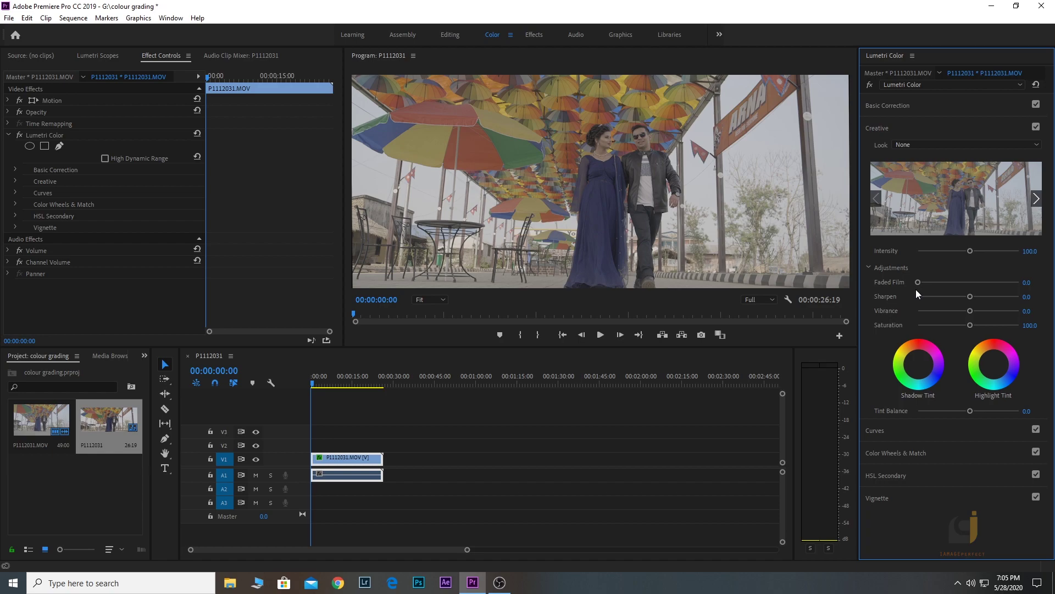
{"action": "left_click_drag", "start_coordinate": [918, 282], "coordinate": [928, 282]}
{"action": "left_click_drag", "start_coordinate": [971, 298], "coordinate": [975, 298]}
Step: Back in Basic Correction, nudge Exposure up to 0.6
{"action": "left_click", "coordinate": [918, 104]}
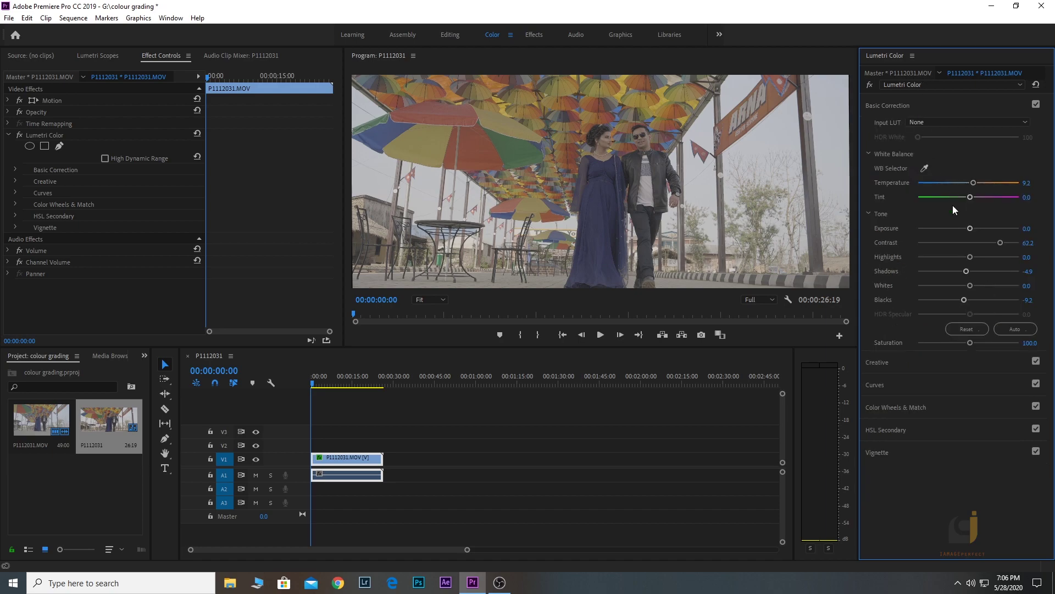
{"action": "left_click", "coordinate": [972, 229]}
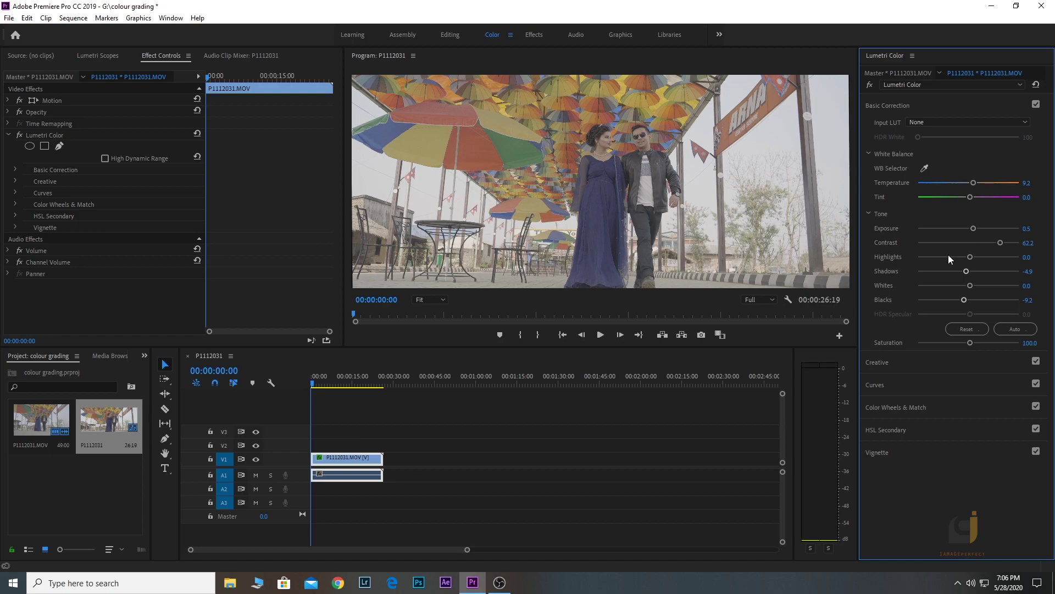
{"action": "left_click", "coordinate": [975, 230]}
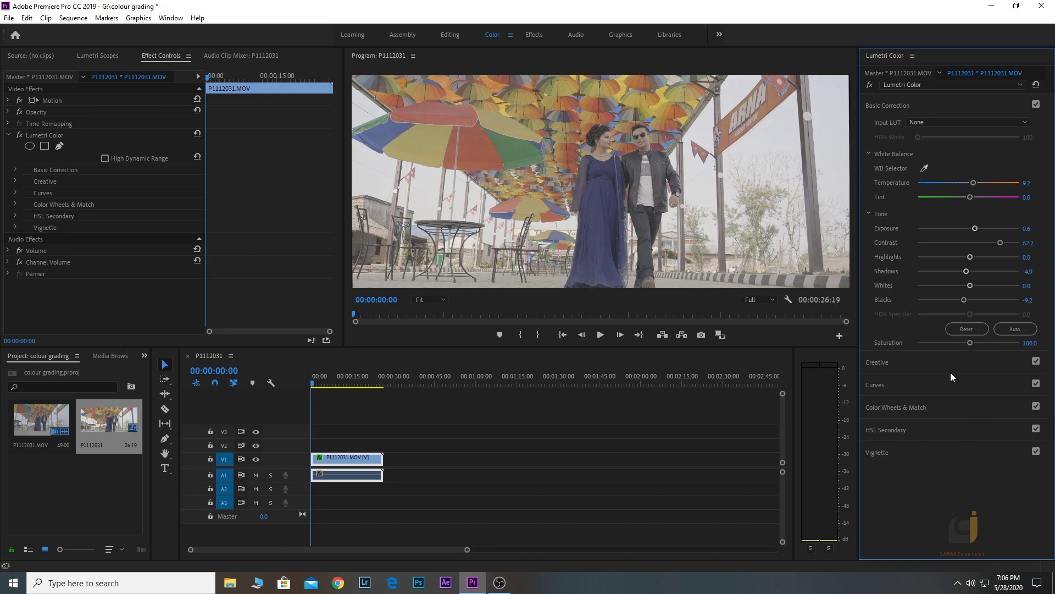
{"action": "left_click", "coordinate": [941, 391]}
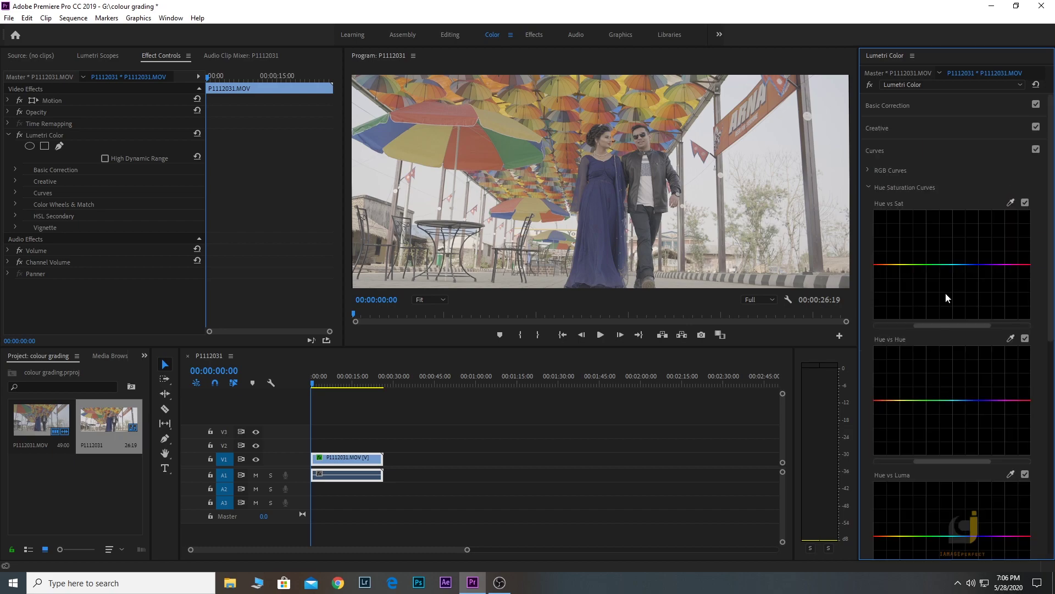
Step: Sample a hue from the video onto the Hue vs Sat curve with the eyedropper
{"action": "left_click", "coordinate": [1010, 203]}
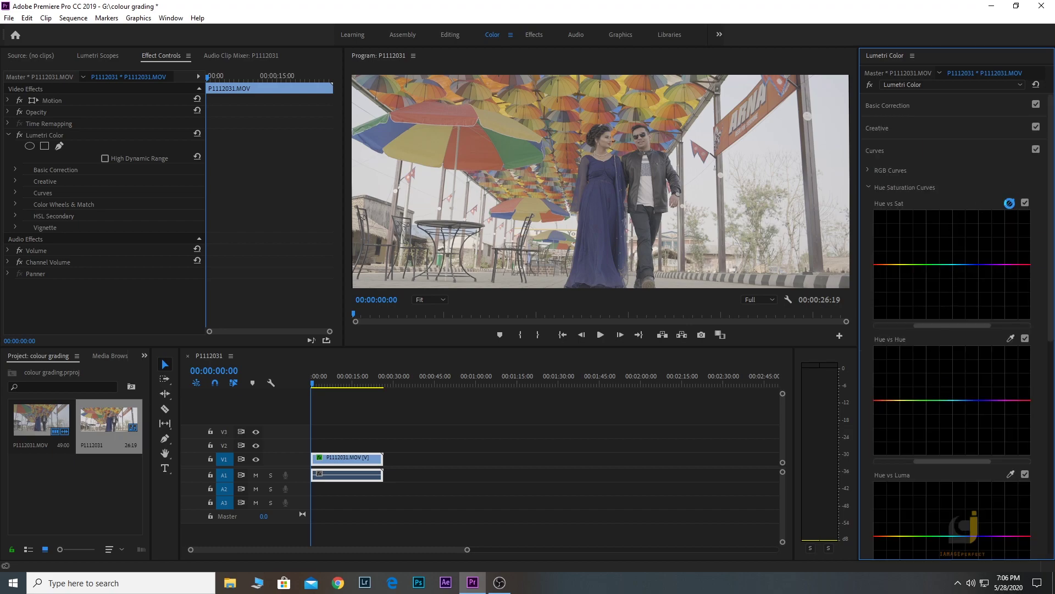
{"action": "left_click", "coordinate": [557, 114]}
{"action": "left_click", "coordinate": [1010, 202]}
{"action": "left_click", "coordinate": [537, 118]}
Step: Raise Hue vs Sat curve points to boost red-orange and blue saturation
{"action": "mouse_move", "coordinate": [884, 265]}
{"action": "left_mouse_down"}
{"action": "mouse_move", "coordinate": [882, 235]}
{"action": "mouse_move", "coordinate": [898, 257]}
{"action": "left_mouse_up"}
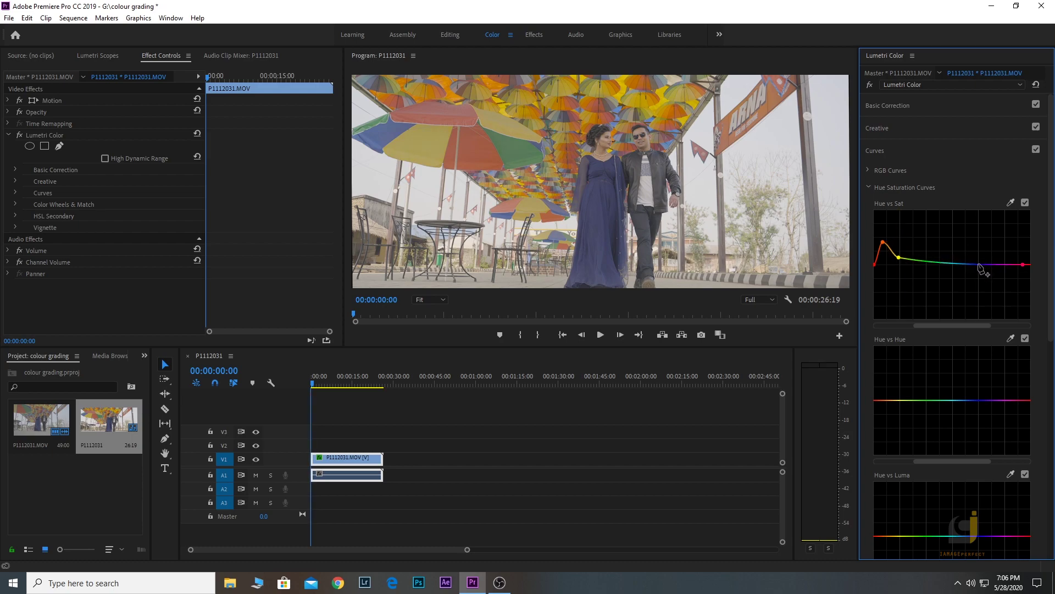
{"action": "left_click_drag", "start_coordinate": [979, 264], "coordinate": [979, 255]}
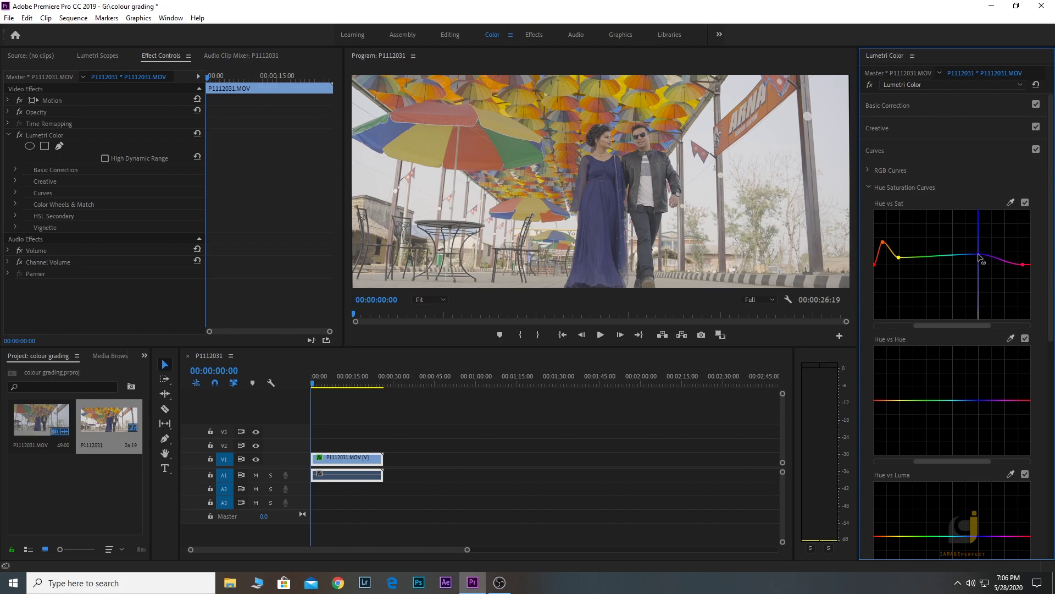
{"action": "left_click", "coordinate": [702, 159]}
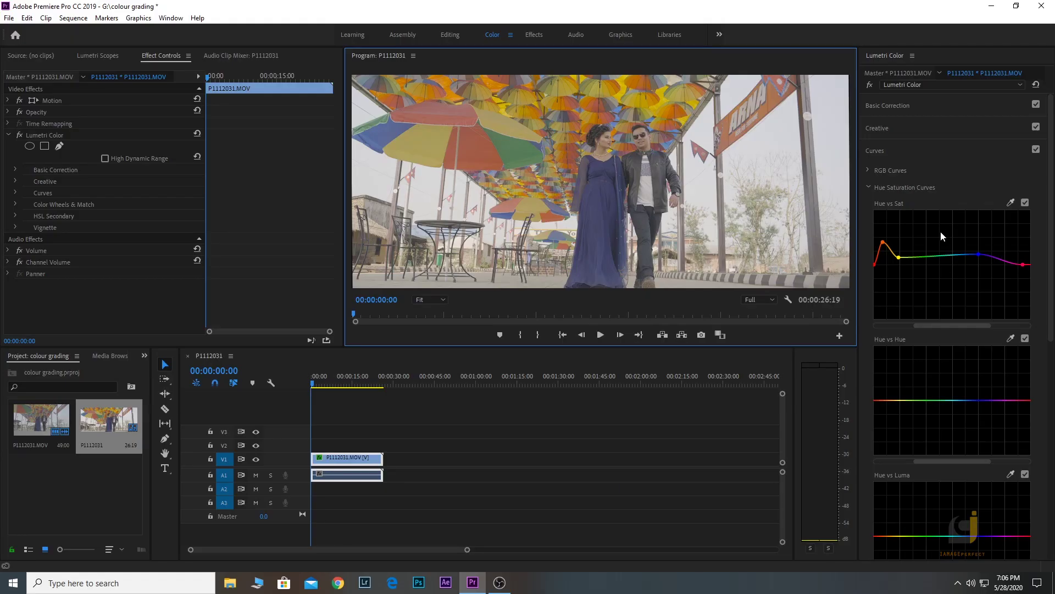
Step: Pull up a peak on the Sat vs Sat curve, then lower it slightly
{"action": "scroll", "coordinate": [1013, 288], "scroll_direction": "down", "scroll_amount": 3}
{"action": "scroll", "coordinate": [990, 330], "scroll_direction": "down", "scroll_amount": 3}
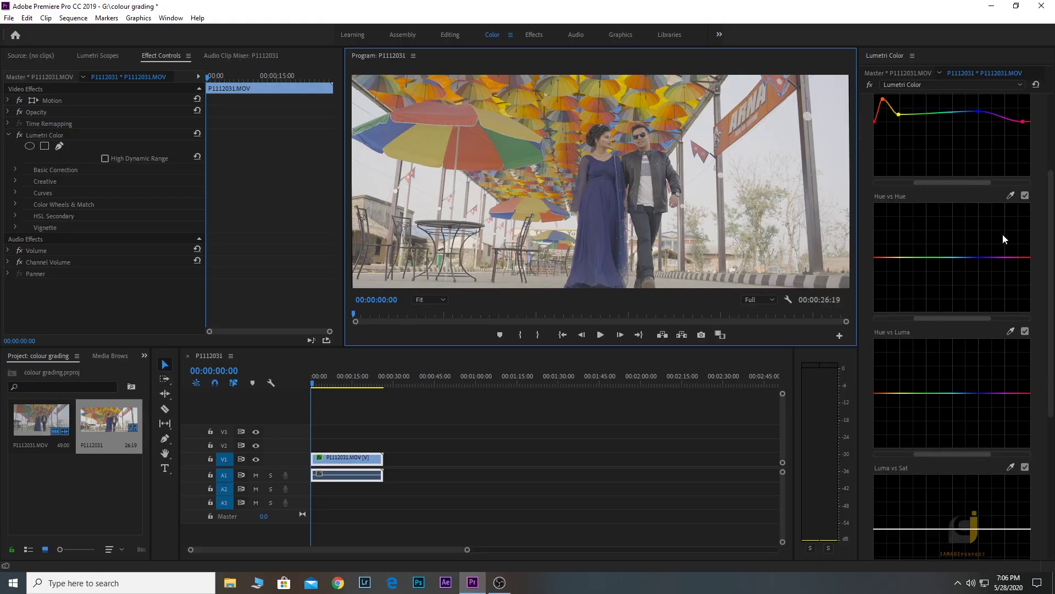
{"action": "scroll", "coordinate": [1001, 242], "scroll_direction": "down", "scroll_amount": 2}
{"action": "scroll", "coordinate": [989, 286], "scroll_direction": "down", "scroll_amount": 3}
{"action": "scroll", "coordinate": [981, 311], "scroll_direction": "down", "scroll_amount": 1}
{"action": "mouse_move", "coordinate": [884, 399]}
{"action": "left_mouse_down"}
{"action": "mouse_move", "coordinate": [891, 373]}
{"action": "mouse_move", "coordinate": [904, 402]}
{"action": "mouse_move", "coordinate": [895, 365]}
{"action": "left_mouse_up"}
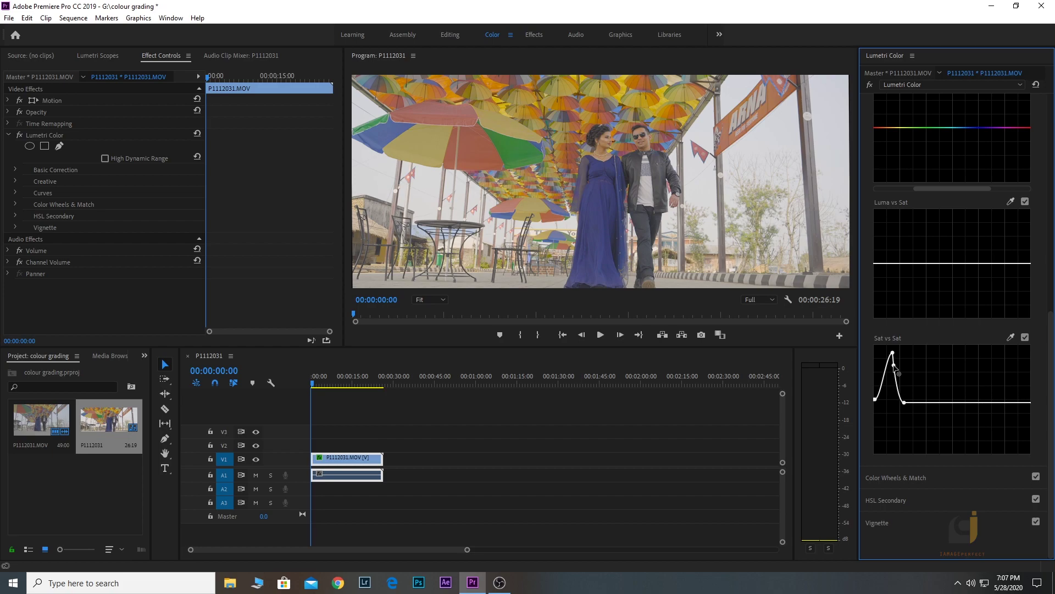
{"action": "left_click_drag", "start_coordinate": [893, 365], "coordinate": [894, 371]}
Step: Sample brightness levels onto Luma vs Sat and raise peaks in darker and brighter midtones
{"action": "left_click", "coordinate": [1010, 201]}
{"action": "left_click", "coordinate": [802, 195]}
{"action": "left_click", "coordinate": [1010, 202]}
{"action": "left_click", "coordinate": [611, 210]}
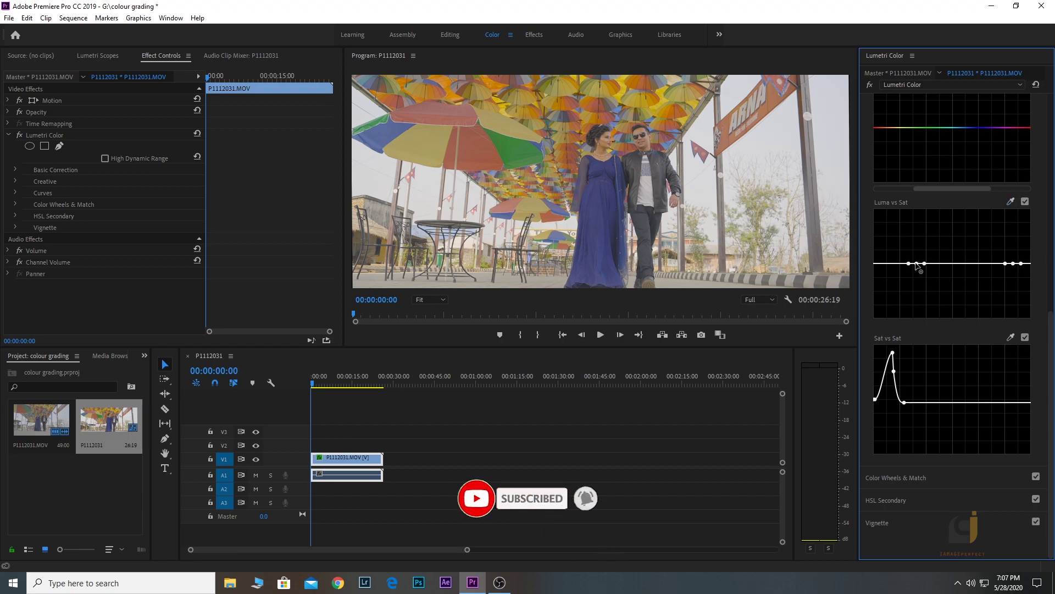
{"action": "left_click_drag", "start_coordinate": [917, 263], "coordinate": [922, 224]}
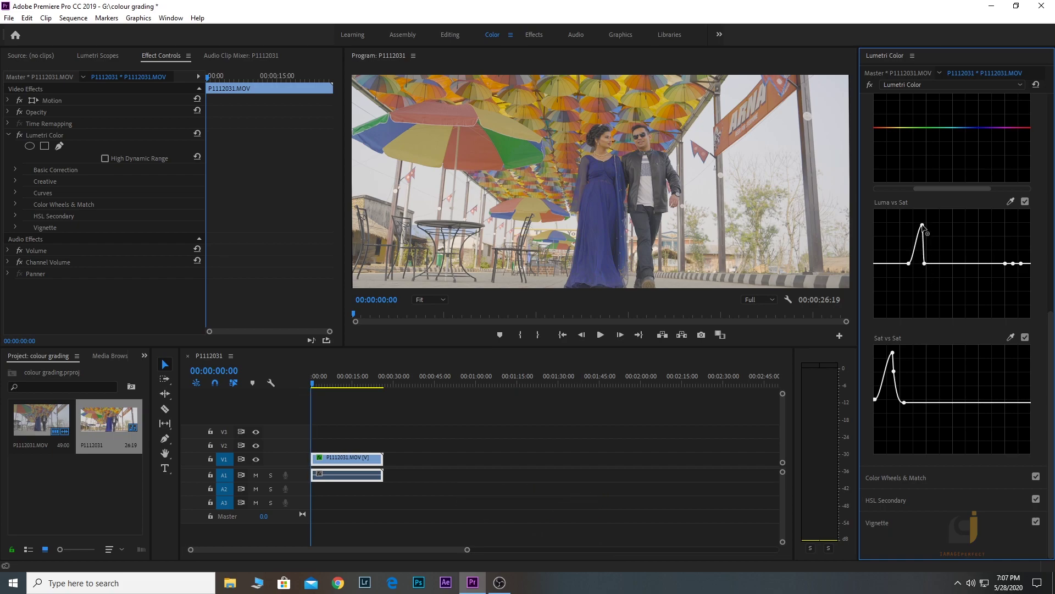
{"action": "left_click_drag", "start_coordinate": [942, 264], "coordinate": [944, 249]}
{"action": "left_click", "coordinate": [975, 262]}
{"action": "left_click_drag", "start_coordinate": [965, 256], "coordinate": [968, 238]}
Step: Slightly reduce the saturation of yellow hues on the Hue vs Sat curve
{"action": "scroll", "coordinate": [959, 158], "scroll_direction": "up", "scroll_amount": 3}
{"action": "scroll", "coordinate": [955, 205], "scroll_direction": "up", "scroll_amount": 3}
{"action": "scroll", "coordinate": [956, 211], "scroll_direction": "up", "scroll_amount": 3}
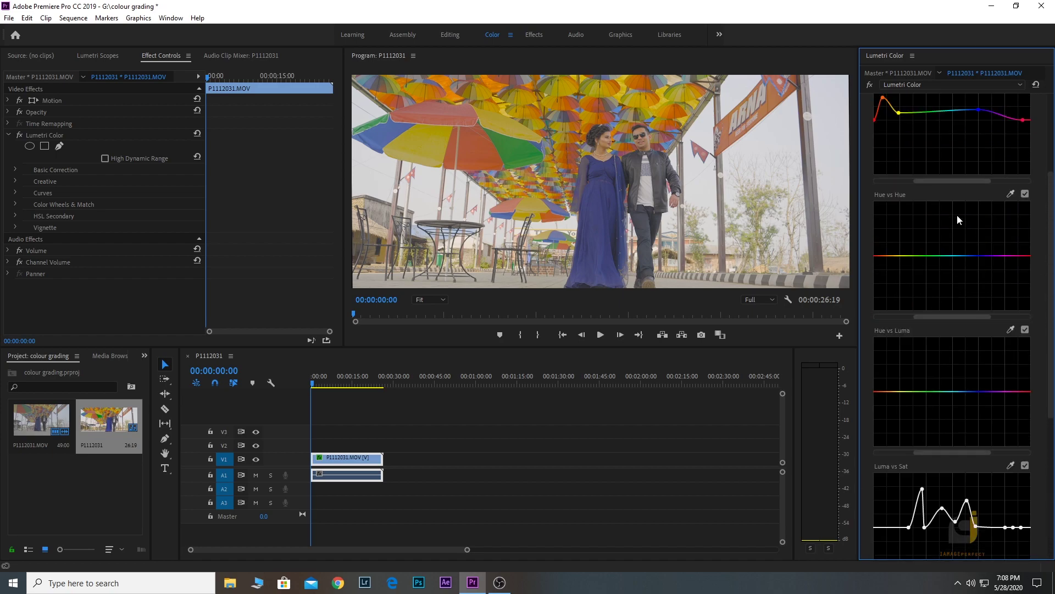
{"action": "scroll", "coordinate": [969, 215], "scroll_direction": "up", "scroll_amount": 3}
{"action": "left_click_drag", "start_coordinate": [899, 257], "coordinate": [899, 264]}
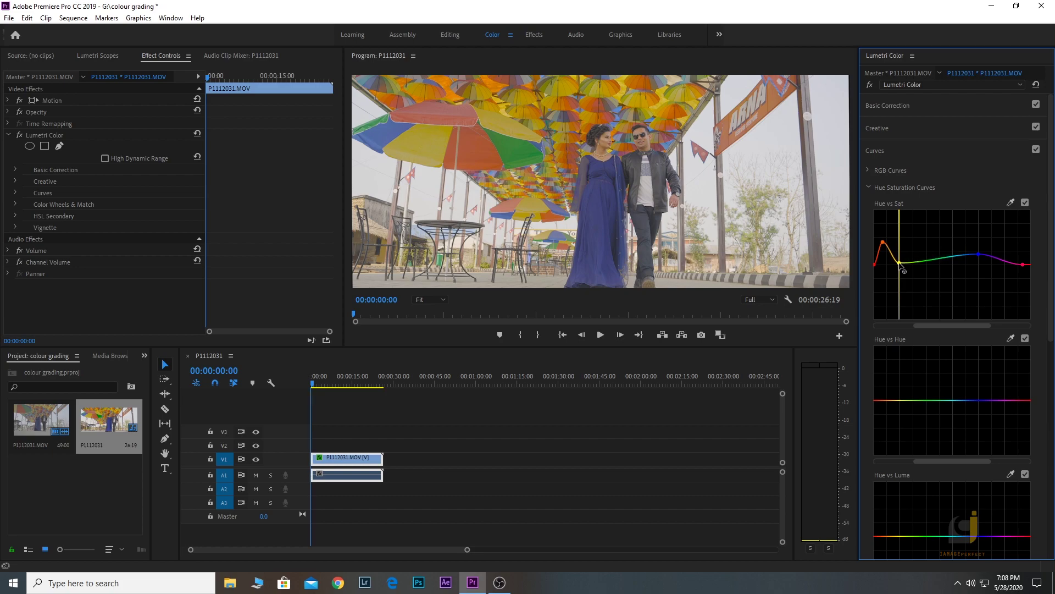
Step: Expand the Color Wheels & Match section
{"action": "scroll", "coordinate": [945, 242], "scroll_direction": "down", "scroll_amount": 1}
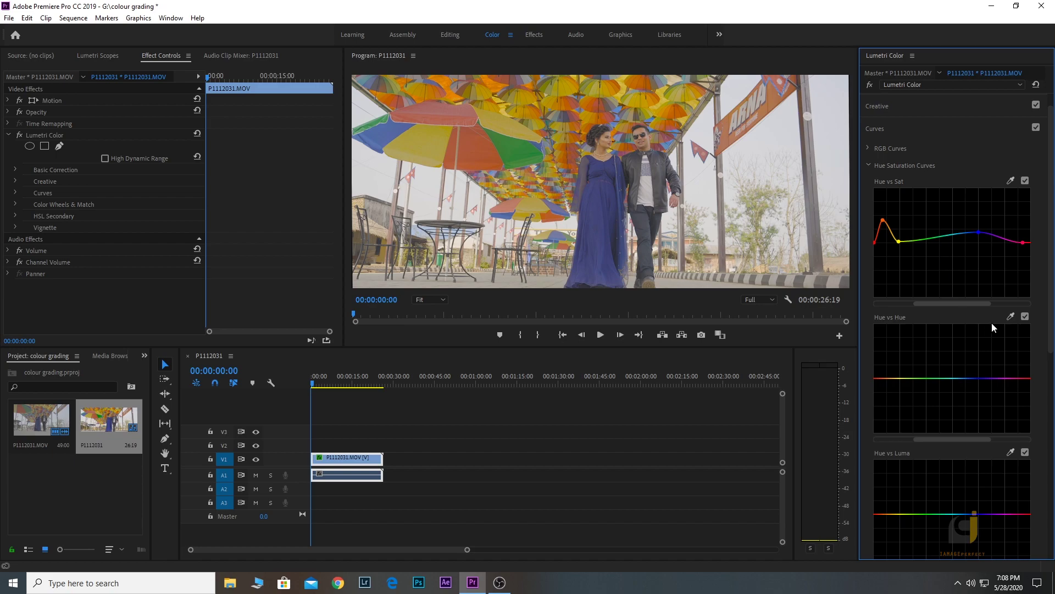
{"action": "scroll", "coordinate": [991, 322], "scroll_direction": "down", "scroll_amount": 2}
{"action": "scroll", "coordinate": [988, 317], "scroll_direction": "down", "scroll_amount": 4}
{"action": "scroll", "coordinate": [988, 320], "scroll_direction": "down", "scroll_amount": 3}
{"action": "scroll", "coordinate": [987, 321], "scroll_direction": "down", "scroll_amount": 3}
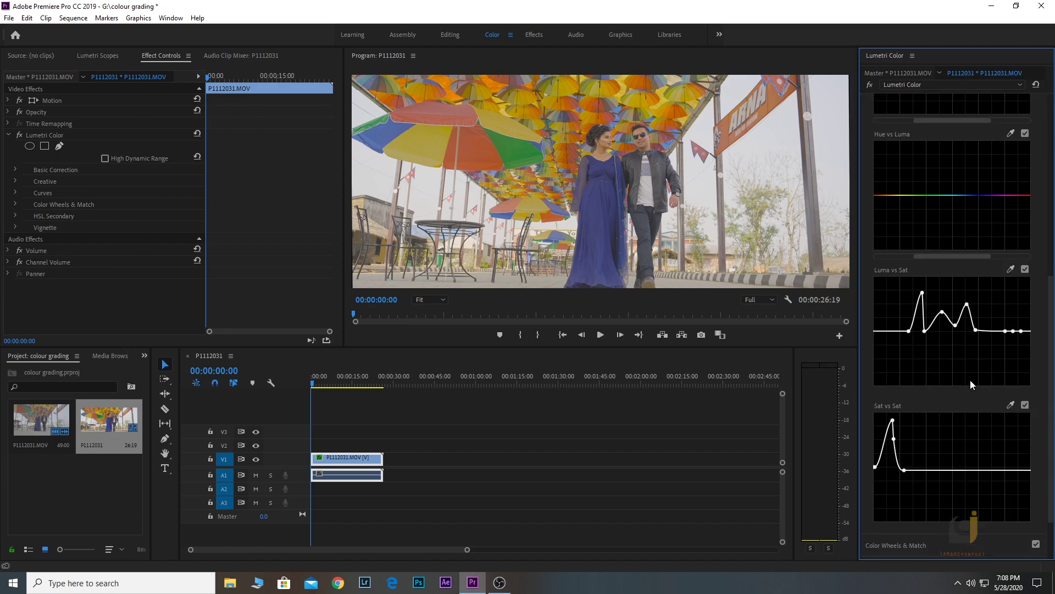
{"action": "scroll", "coordinate": [971, 380], "scroll_direction": "down", "scroll_amount": 2}
{"action": "left_click", "coordinate": [950, 480]}
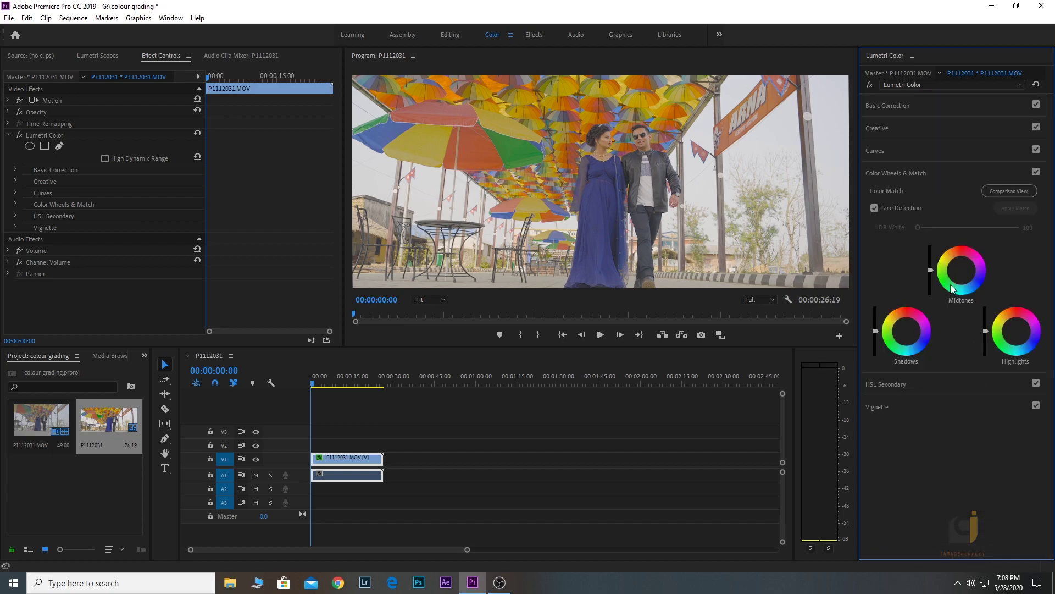
Step: In Basic Correction, raise Saturation to 108.1 and lower Blacks to -17.8
{"action": "left_click", "coordinate": [925, 391]}
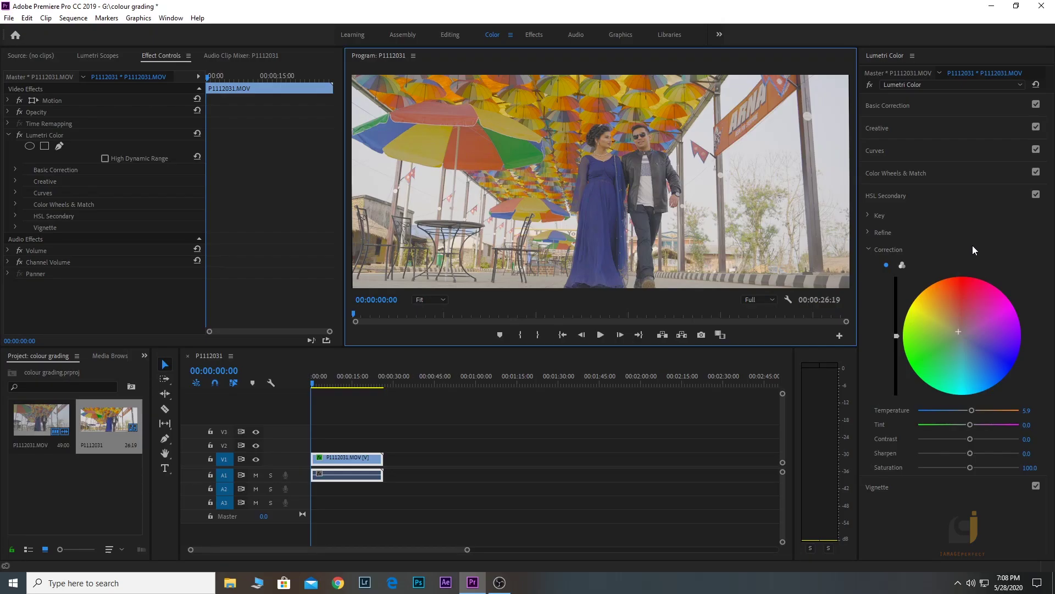
{"action": "left_click", "coordinate": [929, 105]}
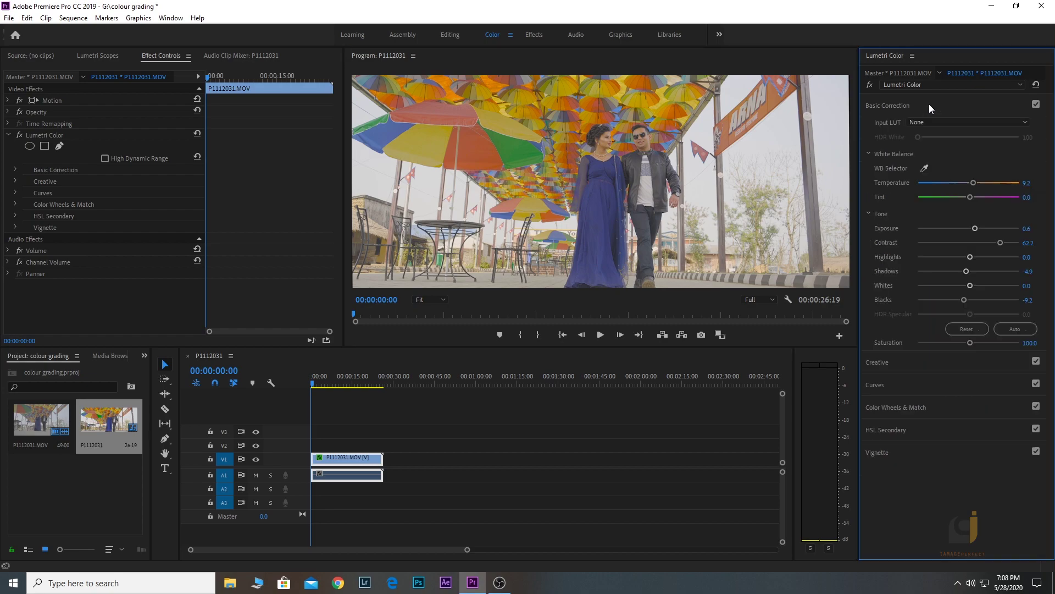
{"action": "left_click_drag", "start_coordinate": [969, 342], "coordinate": [972, 344]}
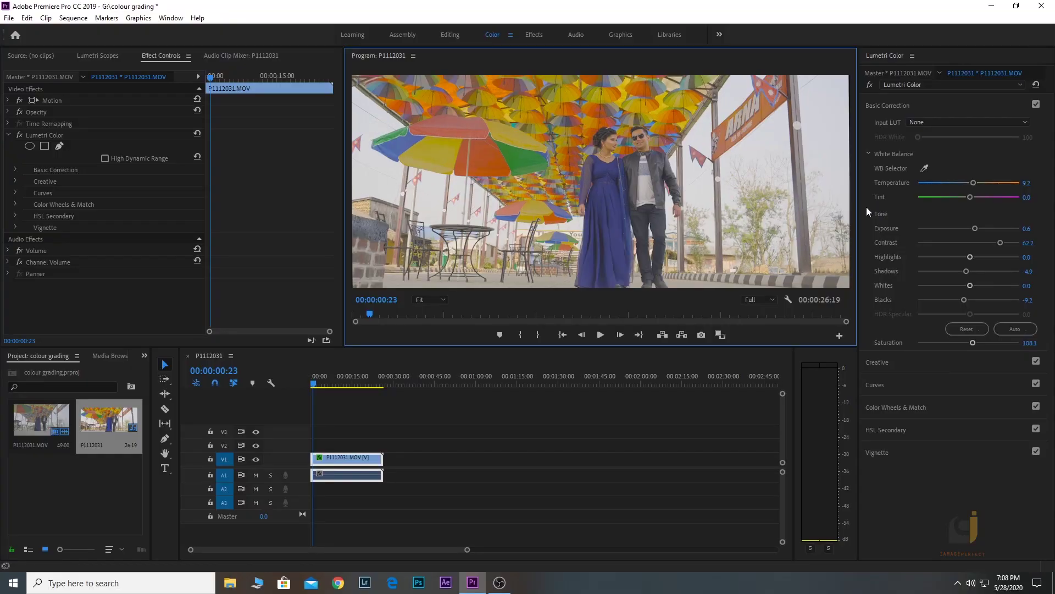
{"action": "left_click", "coordinate": [322, 383]}
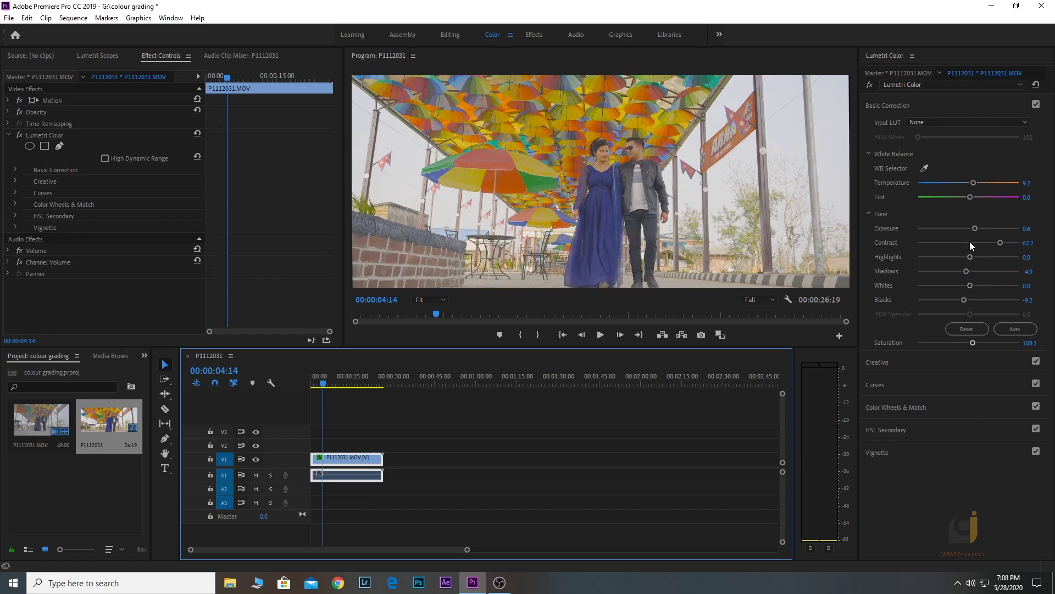
{"action": "left_click_drag", "start_coordinate": [964, 300], "coordinate": [959, 302]}
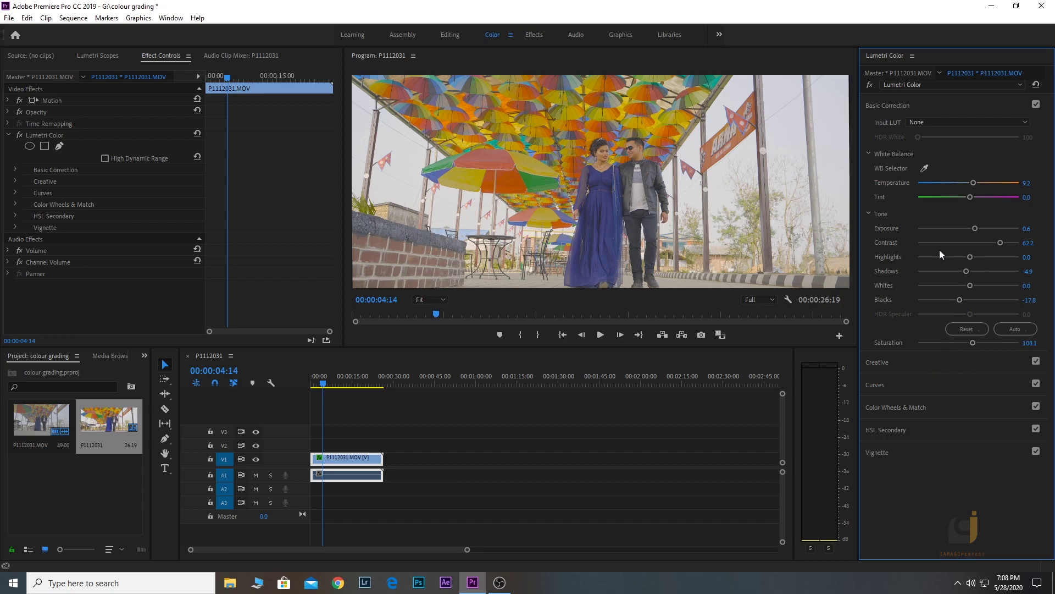
Step: Expand the Vignette section, with Amount still at 0.0
{"action": "left_click", "coordinate": [907, 362]}
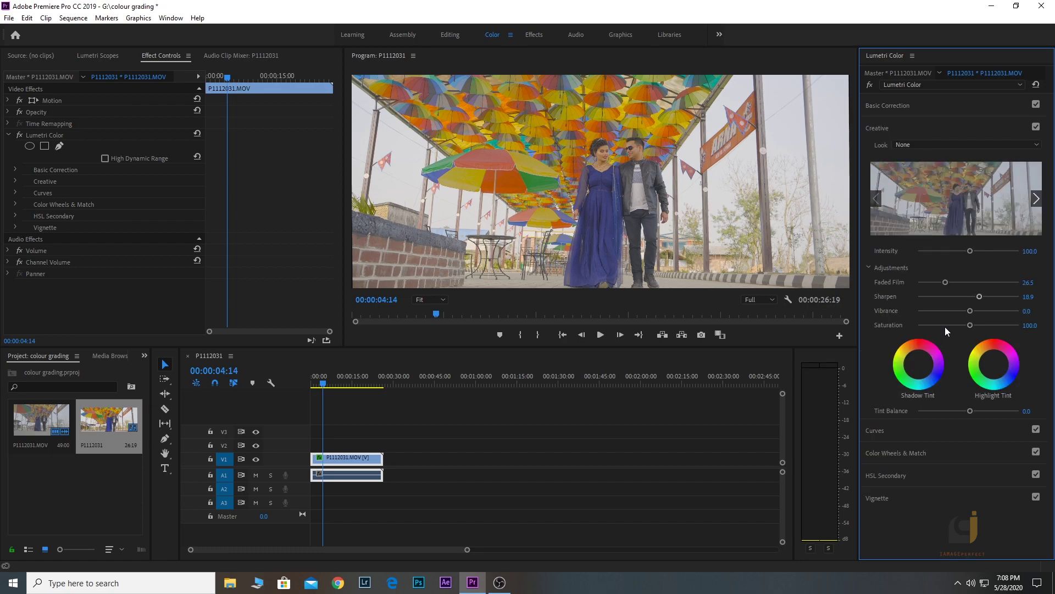
{"action": "left_click", "coordinate": [918, 431]}
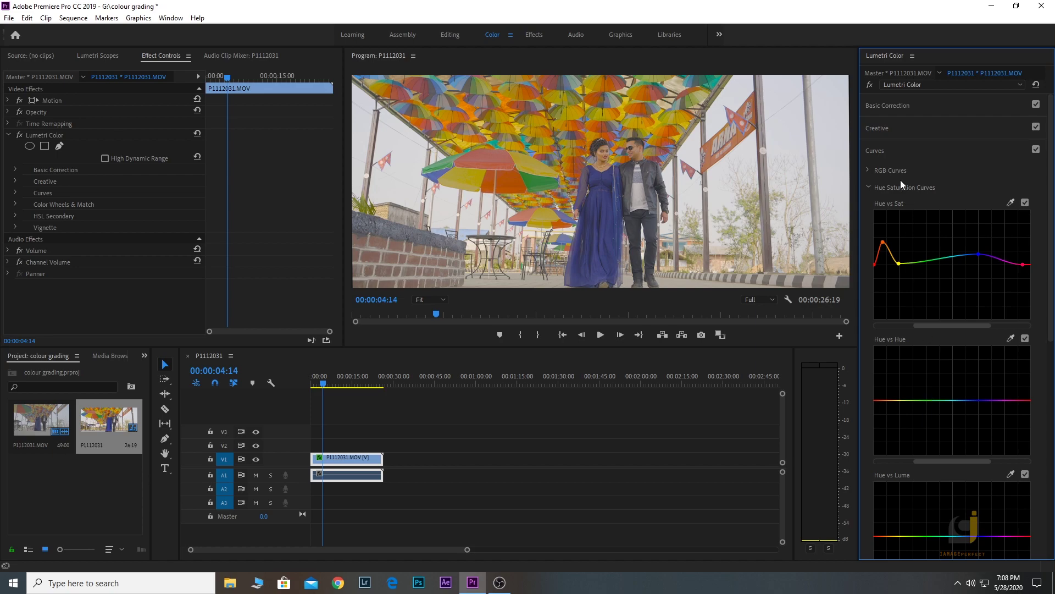
{"action": "left_click", "coordinate": [878, 128]}
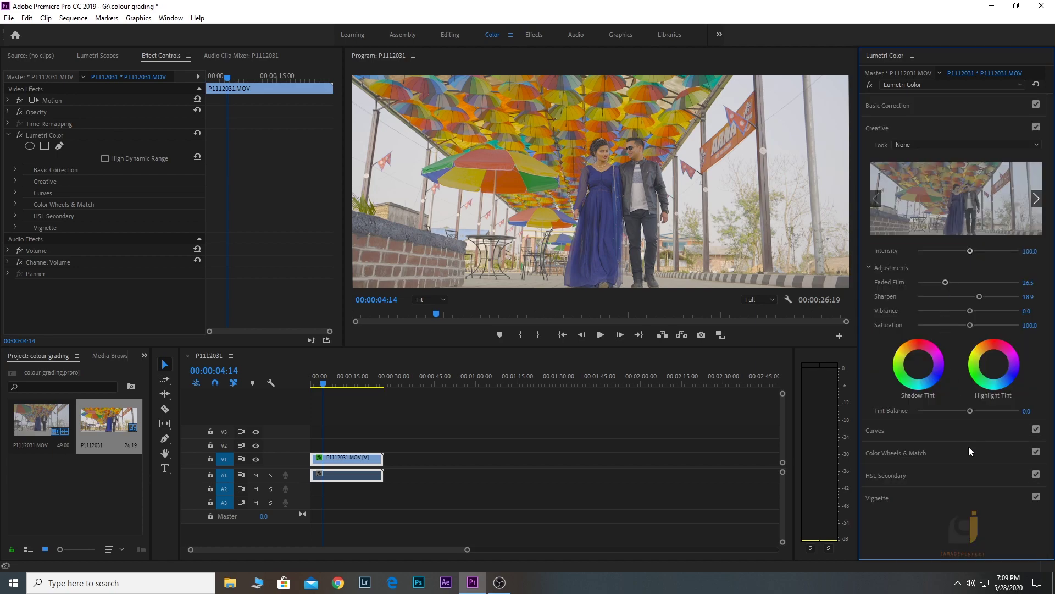
{"action": "left_click", "coordinate": [918, 502]}
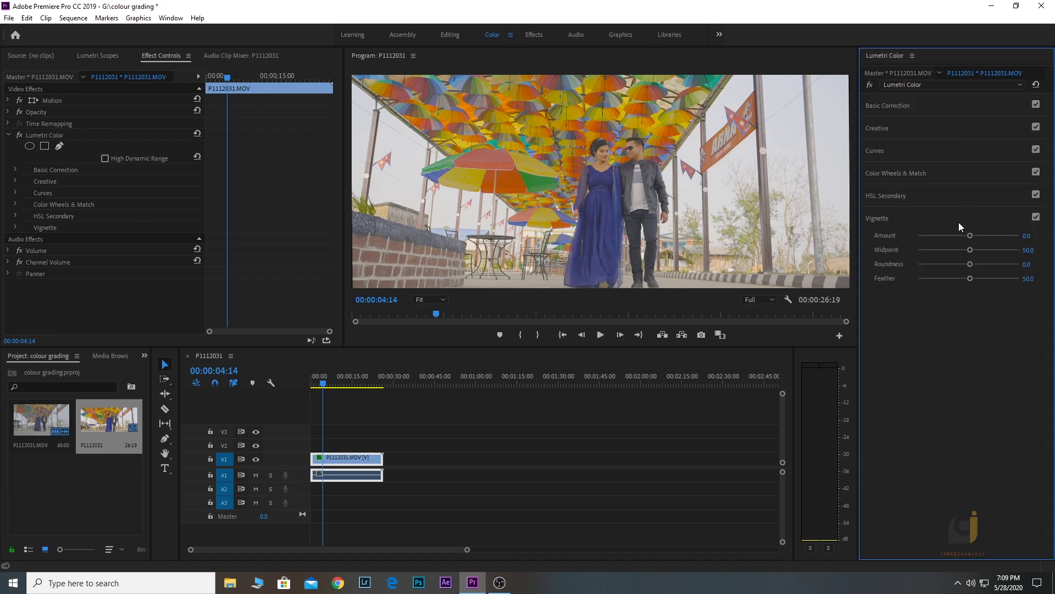
Step: Set the vignette to Amount -0.2, Midpoint 40.0, Roundness 74.1 and Feather 48.6
{"action": "mouse_move", "coordinate": [970, 236]}
{"action": "left_mouse_down"}
{"action": "mouse_move", "coordinate": [952, 236]}
{"action": "mouse_move", "coordinate": [953, 250]}
{"action": "mouse_move", "coordinate": [889, 258]}
{"action": "left_mouse_up"}
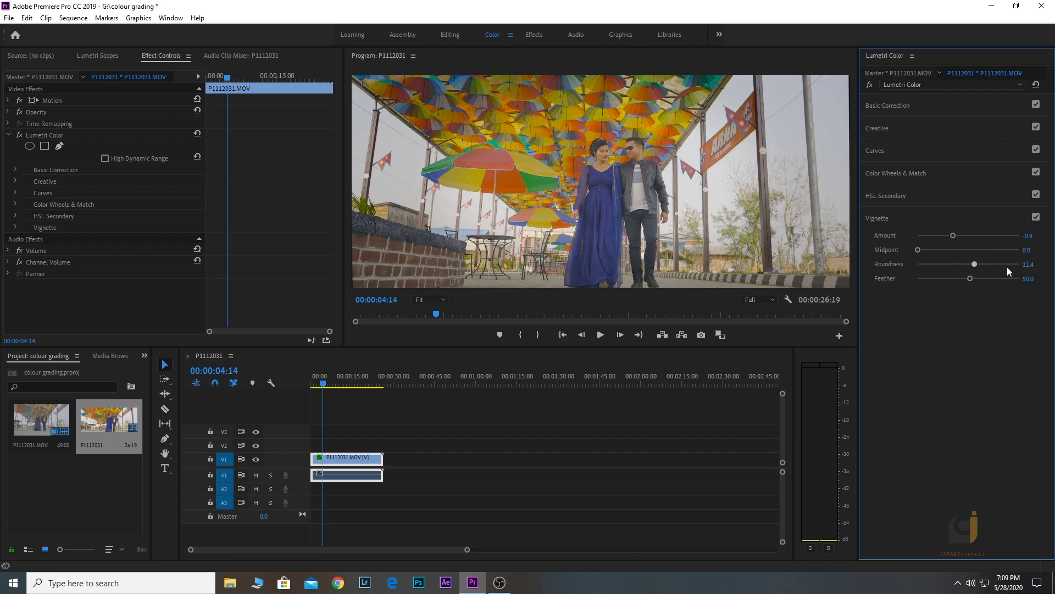
{"action": "mouse_move", "coordinate": [1007, 265]}
{"action": "left_mouse_down"}
{"action": "mouse_move", "coordinate": [1023, 265]}
{"action": "mouse_move", "coordinate": [964, 282]}
{"action": "left_mouse_up"}
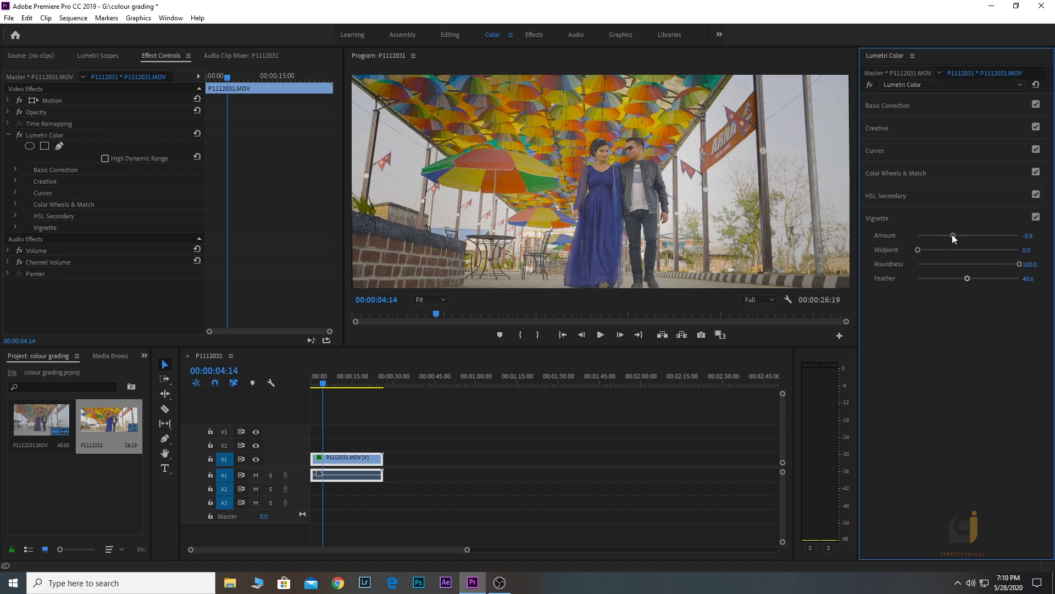
{"action": "mouse_move", "coordinate": [953, 235]}
{"action": "left_mouse_down"}
{"action": "mouse_move", "coordinate": [971, 236]}
{"action": "mouse_move", "coordinate": [959, 249]}
{"action": "left_mouse_up"}
{"action": "left_click_drag", "start_coordinate": [1020, 264], "coordinate": [1006, 264]}
{"action": "left_click", "coordinate": [648, 194]}
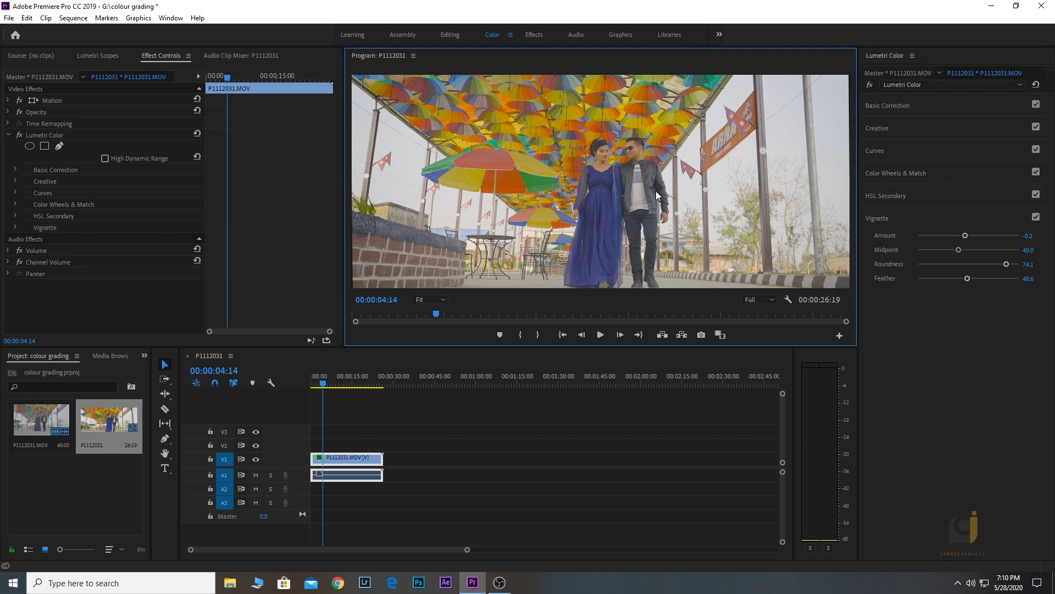
{"action": "key", "text": "ctrl+grave"}
{"action": "key", "text": "space"}
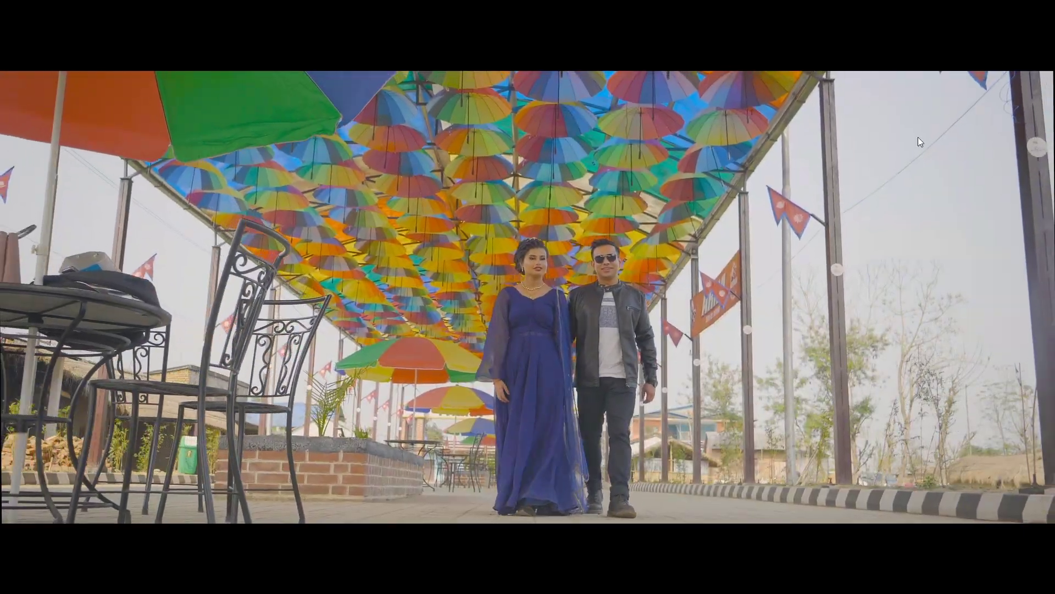
{"action": "key", "text": "ctrl+grave"}
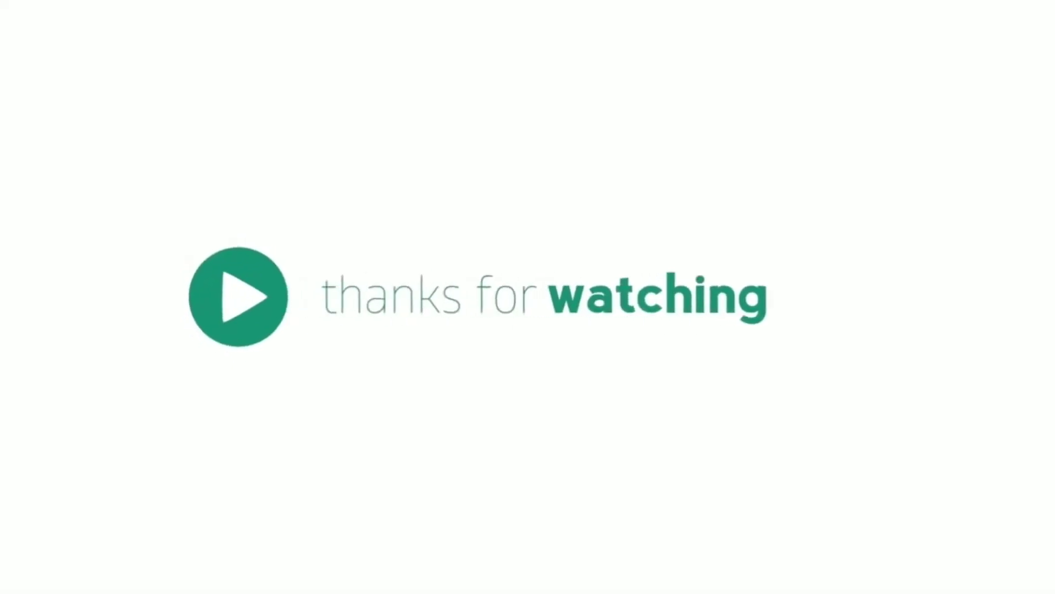